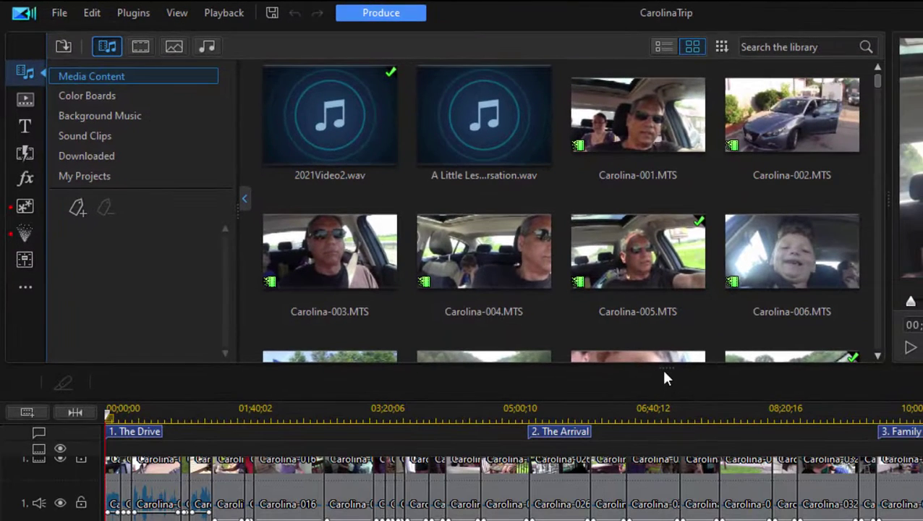
Step: Drag the library–timeline divider downward so the CarolinaTrip media library fills more of the screen
{"action": "left_click_drag", "start_coordinate": [665, 367], "coordinate": [658, 460]}
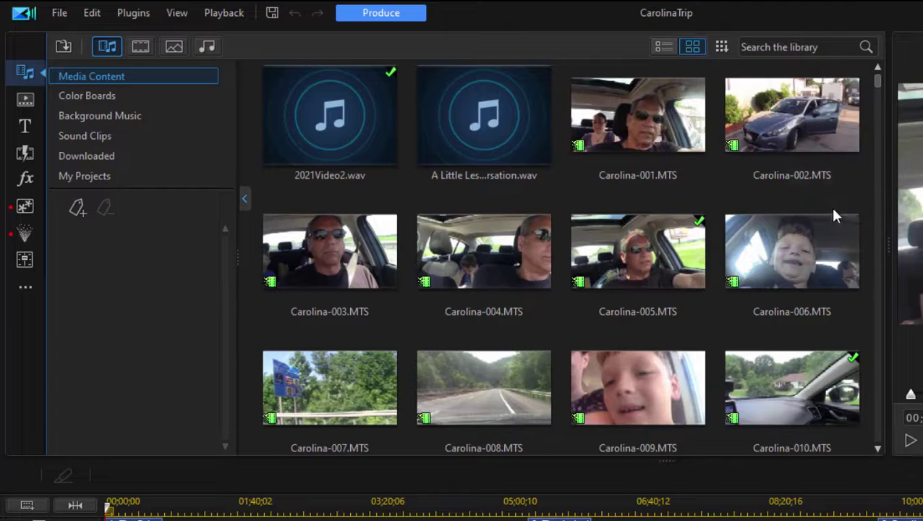
Step: Show the Import Media menu with its file, folder, cloud and DirectorZone sound-clip options
{"action": "left_click", "coordinate": [64, 47]}
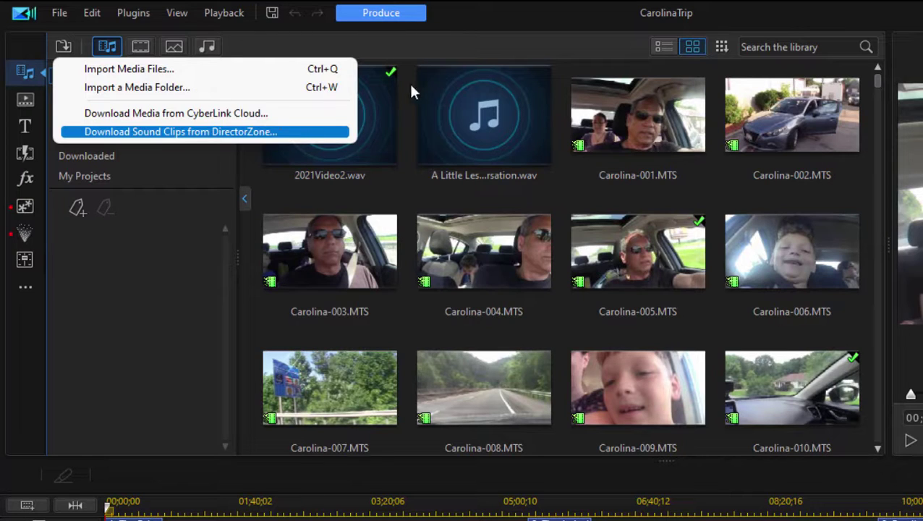
Step: Dismiss the Import menu, then scroll the Carolina clips down and back to the top
{"action": "left_click", "coordinate": [427, 49]}
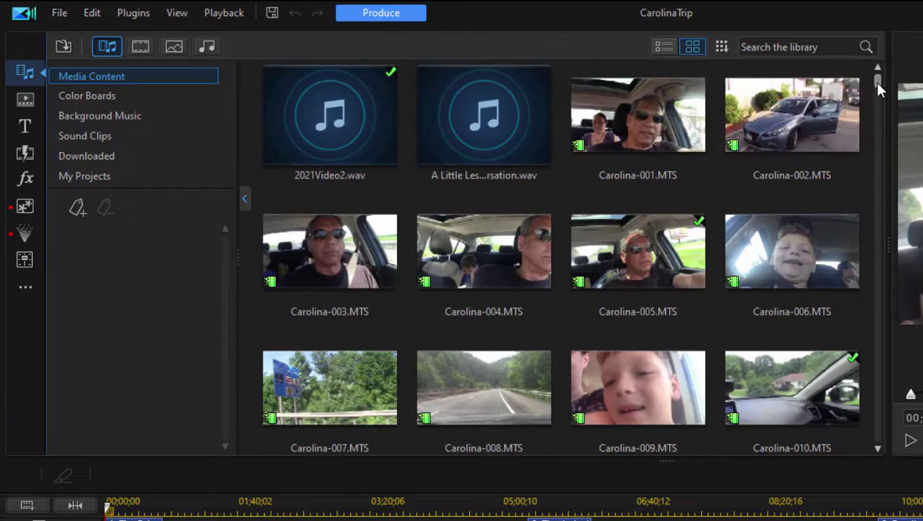
{"action": "scroll", "coordinate": [881, 125], "scroll_direction": "down", "scroll_amount": 2}
{"action": "scroll", "coordinate": [880, 145], "scroll_direction": "down", "scroll_amount": 20}
{"action": "scroll", "coordinate": [883, 156], "scroll_direction": "up", "scroll_amount": 20}
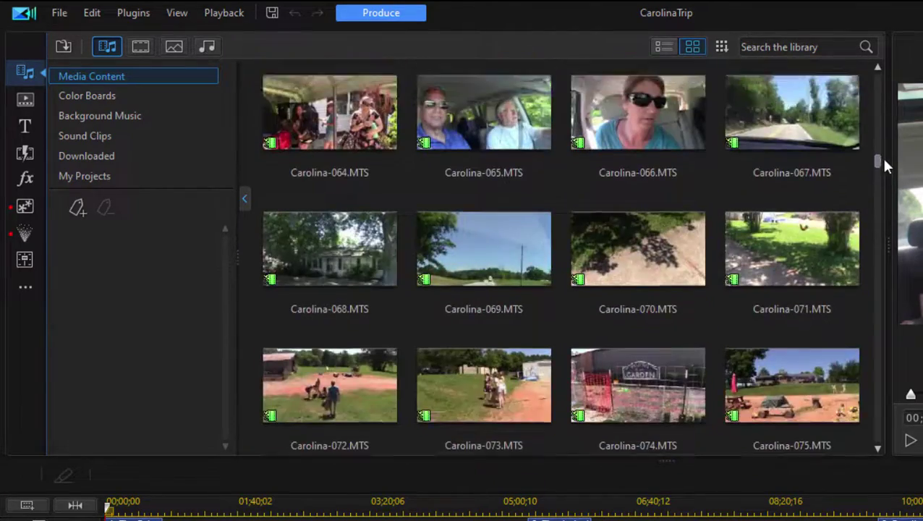
{"action": "scroll", "coordinate": [882, 69], "scroll_direction": "up", "scroll_amount": 5}
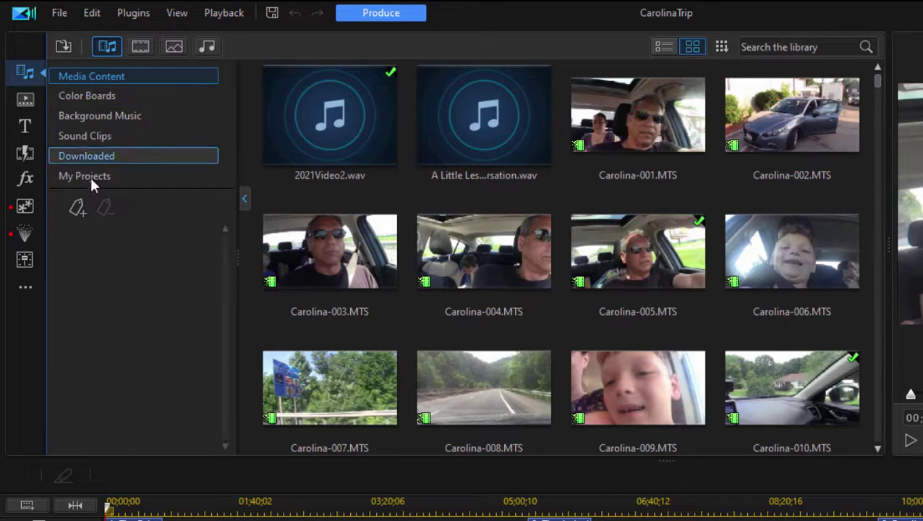
Step: Browse the Color Boards swatches, then switch to the Background Music library
{"action": "left_click", "coordinate": [106, 99]}
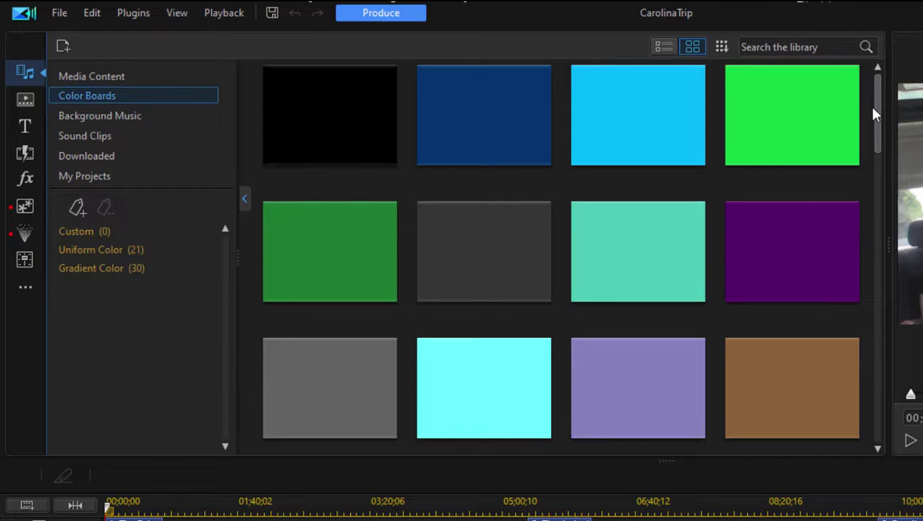
{"action": "left_click_drag", "start_coordinate": [877, 107], "coordinate": [895, 46]}
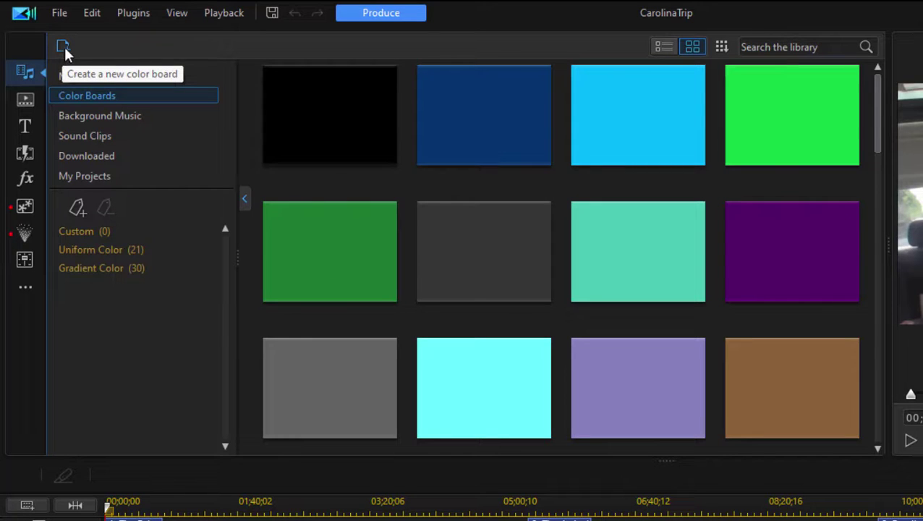
{"action": "left_click", "coordinate": [164, 115]}
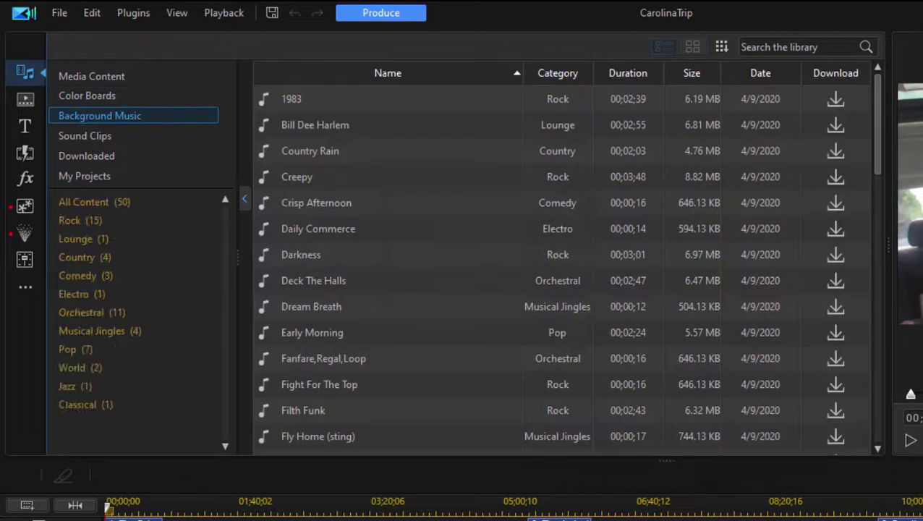
Step: Scroll through the Background Music tracks, then switch to the 100 Sound Clips and scroll them
{"action": "left_click_drag", "start_coordinate": [876, 107], "coordinate": [877, 383]}
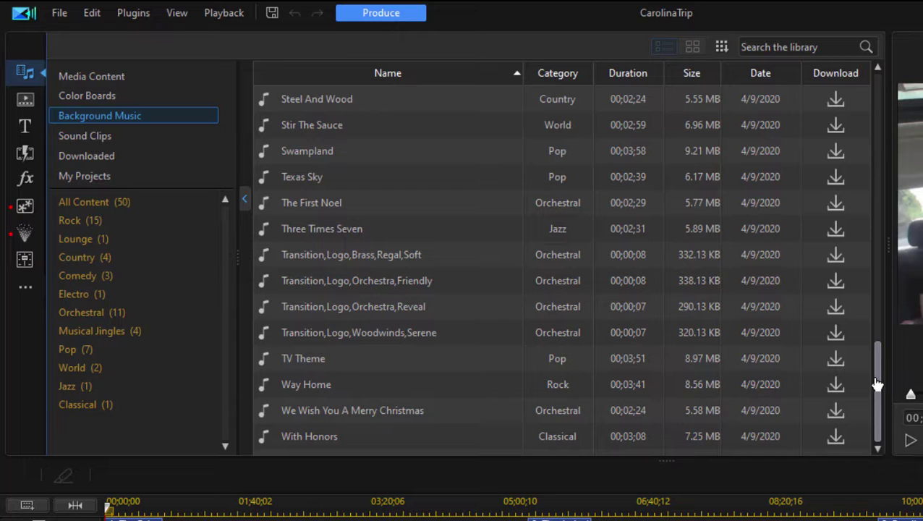
{"action": "left_click_drag", "start_coordinate": [877, 384], "coordinate": [878, 75]}
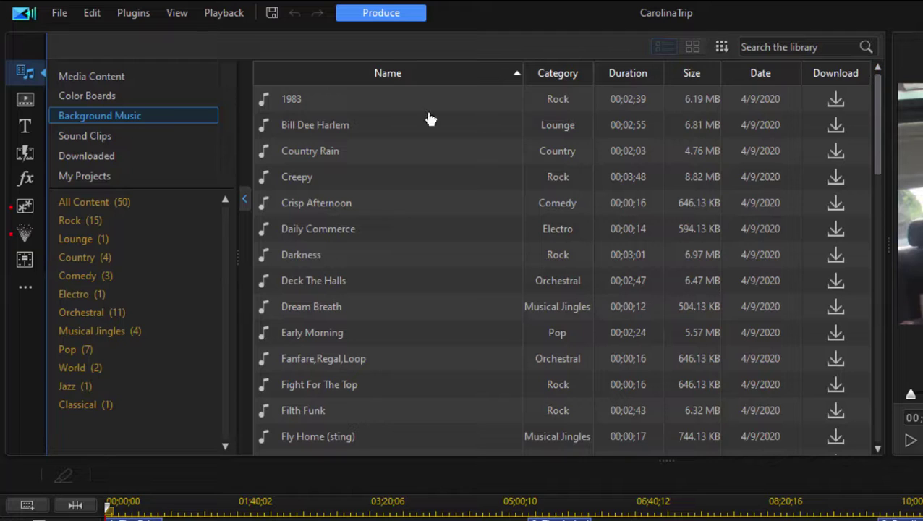
{"action": "left_click", "coordinate": [99, 135]}
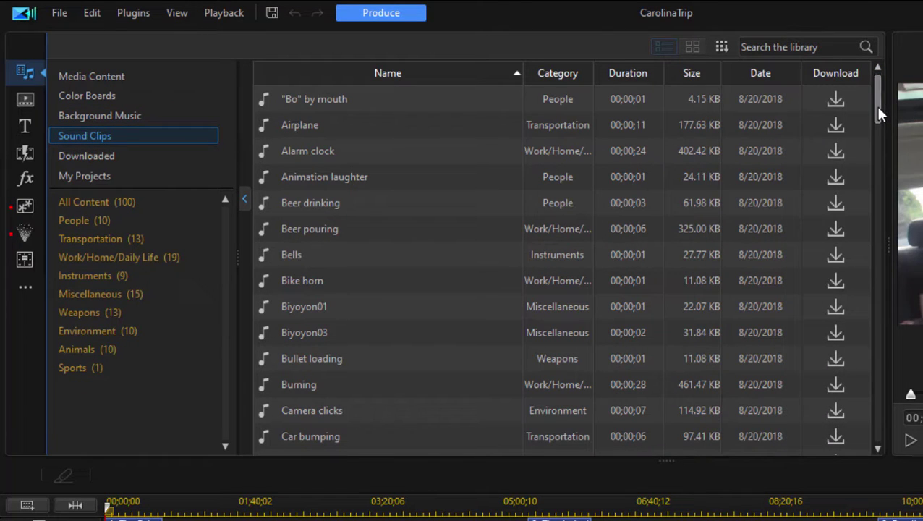
{"action": "left_click_drag", "start_coordinate": [879, 113], "coordinate": [711, 83]}
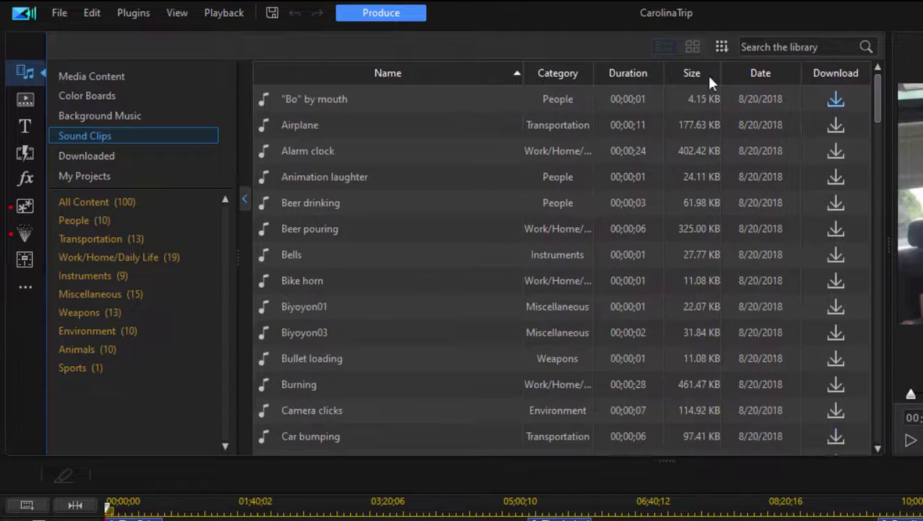
Step: View the Downloaded library, then My Projects with CarolinaTrip, Family Reunion and SummerVacation
{"action": "left_click", "coordinate": [147, 156]}
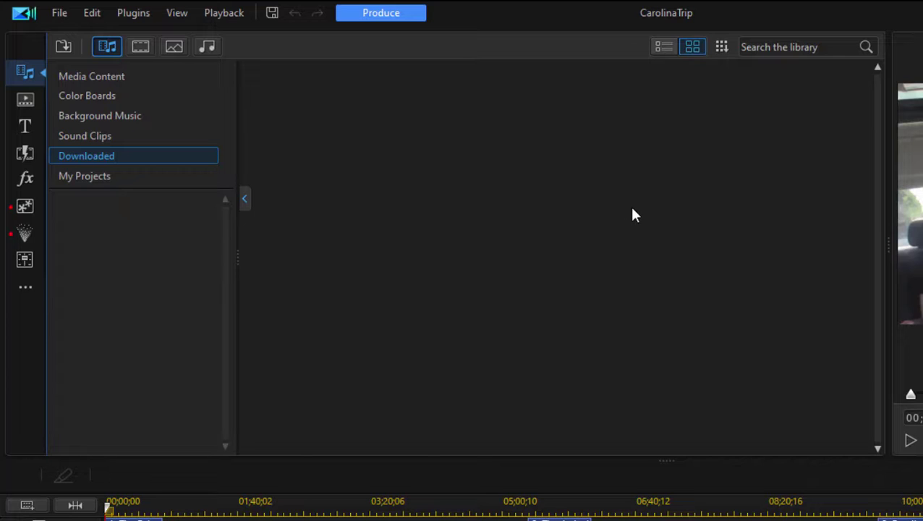
{"action": "left_click", "coordinate": [121, 177]}
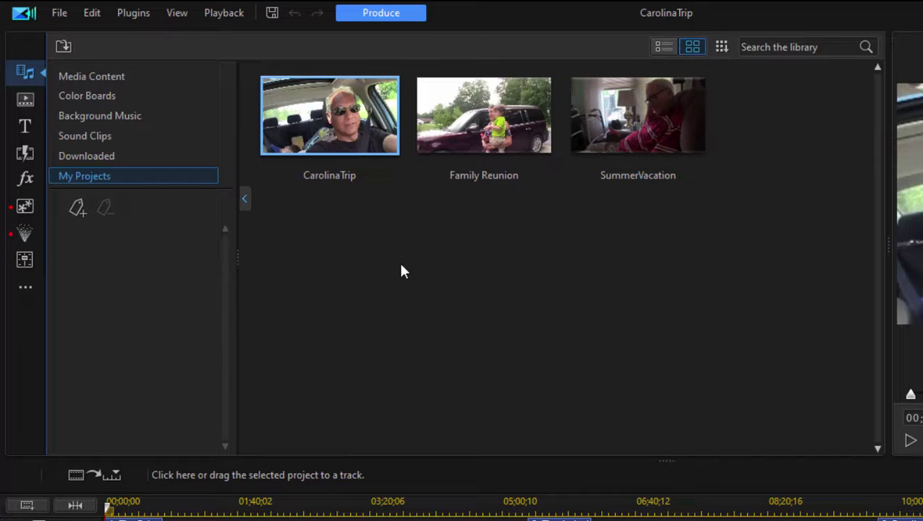
Step: Switch to the Video Templates room and scroll through its 73 Halloween templates
{"action": "left_click", "coordinate": [19, 101]}
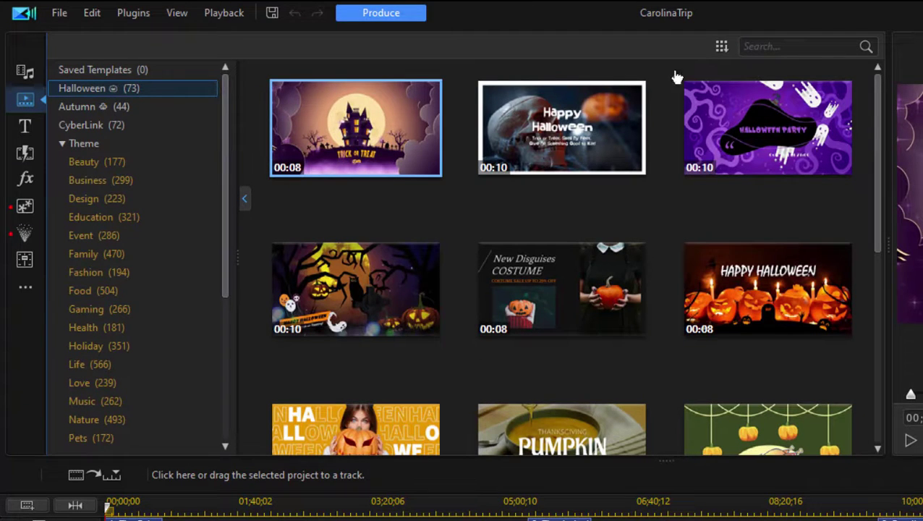
{"action": "mouse_move", "coordinate": [847, 109]}
{"action": "left_click_drag", "start_coordinate": [873, 90], "coordinate": [866, 346]}
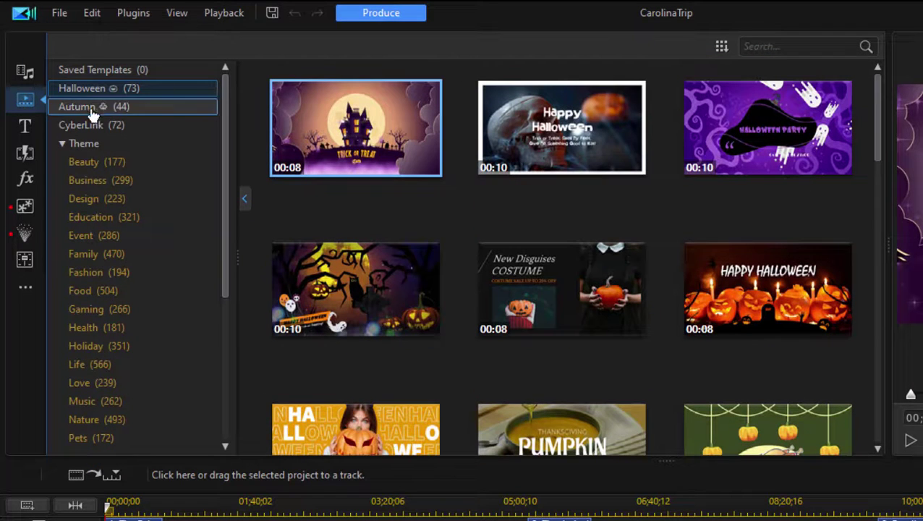
Step: List all 220 title effects in the Titles room, then move on to the Transitions room
{"action": "left_click", "coordinate": [25, 126]}
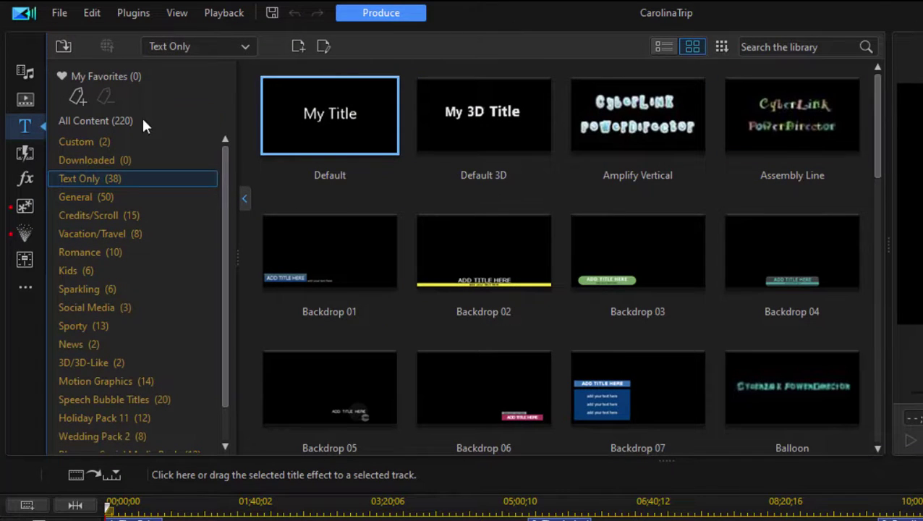
{"action": "left_click", "coordinate": [100, 122]}
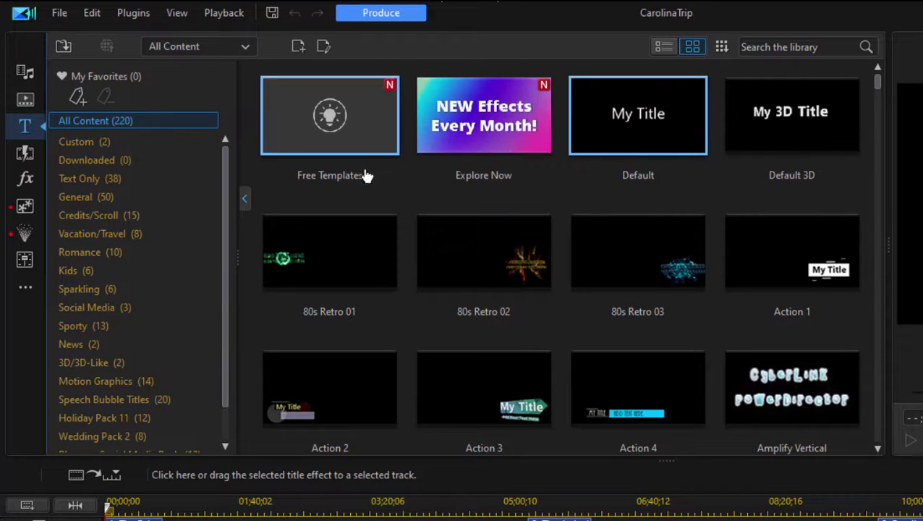
{"action": "left_click", "coordinate": [25, 156]}
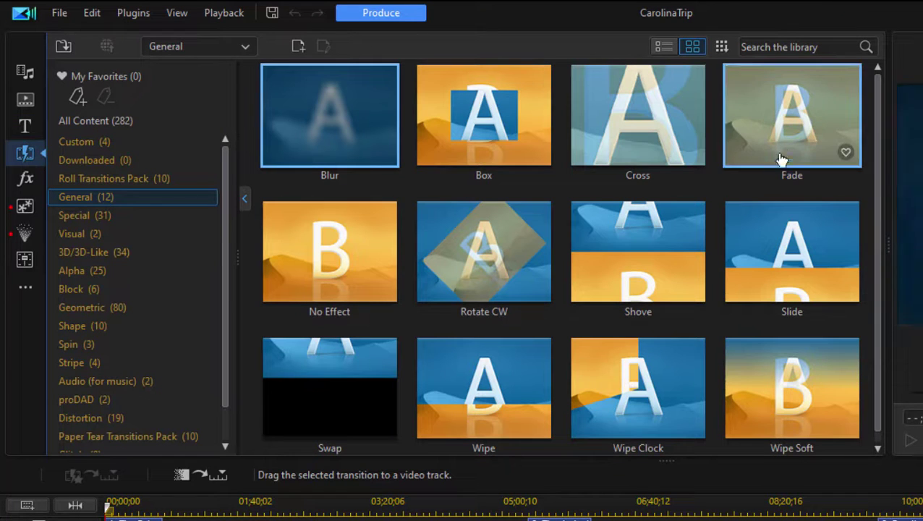
Step: Switch to the Effect room and scroll its 249 video effects such as Gaussian Blur and Glow
{"action": "left_click_drag", "start_coordinate": [880, 103], "coordinate": [876, 219]}
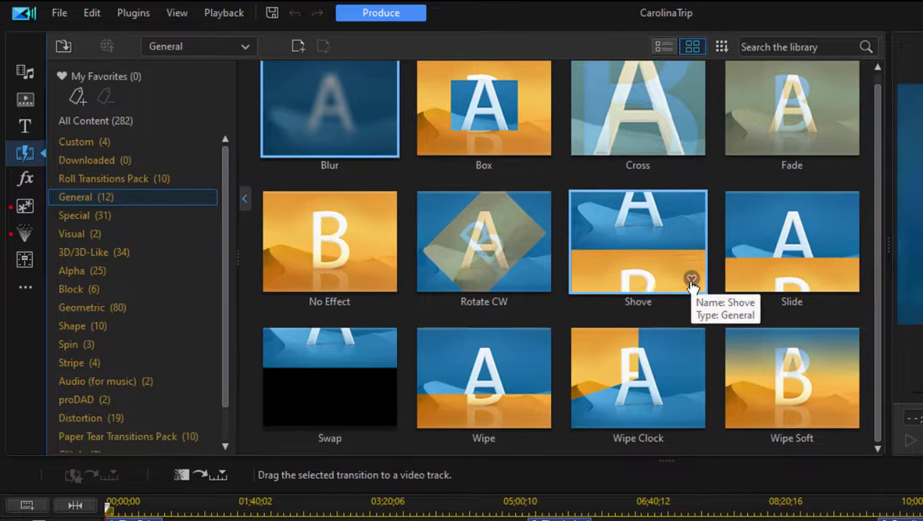
{"action": "left_click", "coordinate": [25, 179]}
{"action": "left_click_drag", "start_coordinate": [875, 78], "coordinate": [880, 252]}
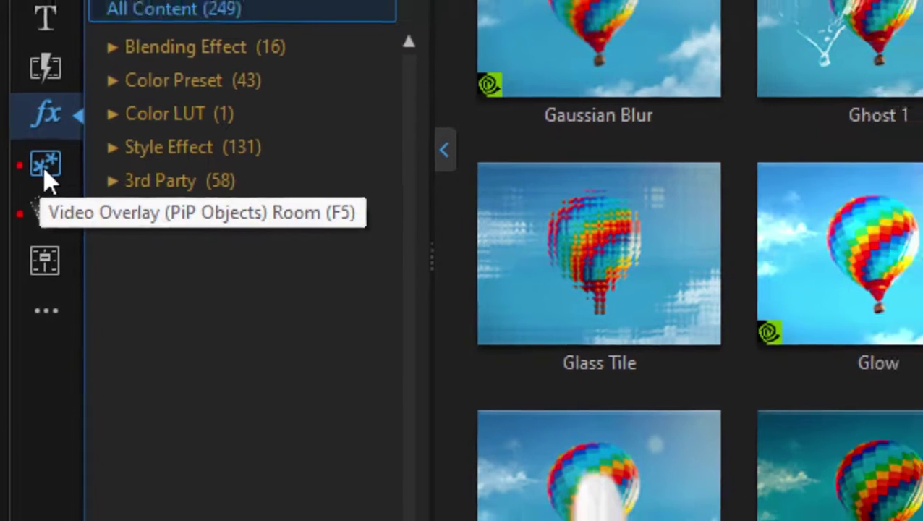
Step: Preview Sketch Animation 02 and 04 among the PiP objects, then switch to the Particle room
{"action": "left_click", "coordinate": [48, 160]}
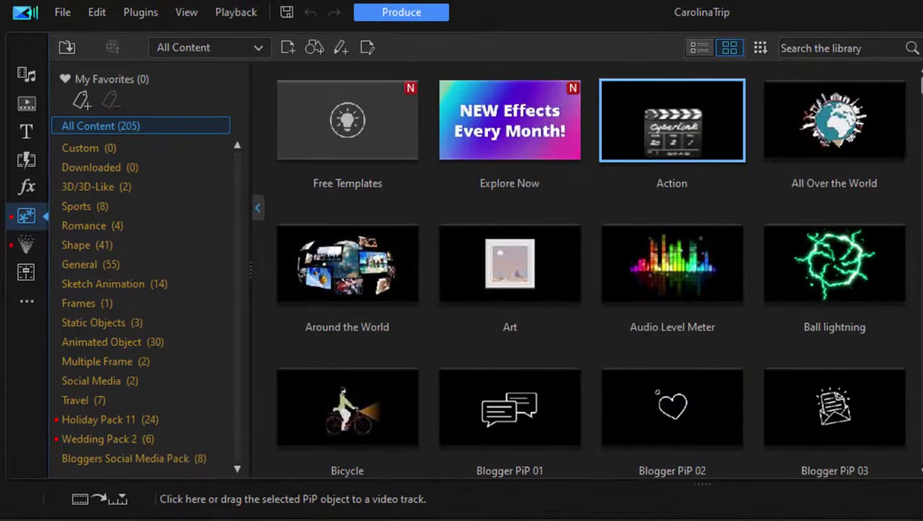
{"action": "scroll", "coordinate": [590, 268], "scroll_direction": "down", "scroll_amount": 4}
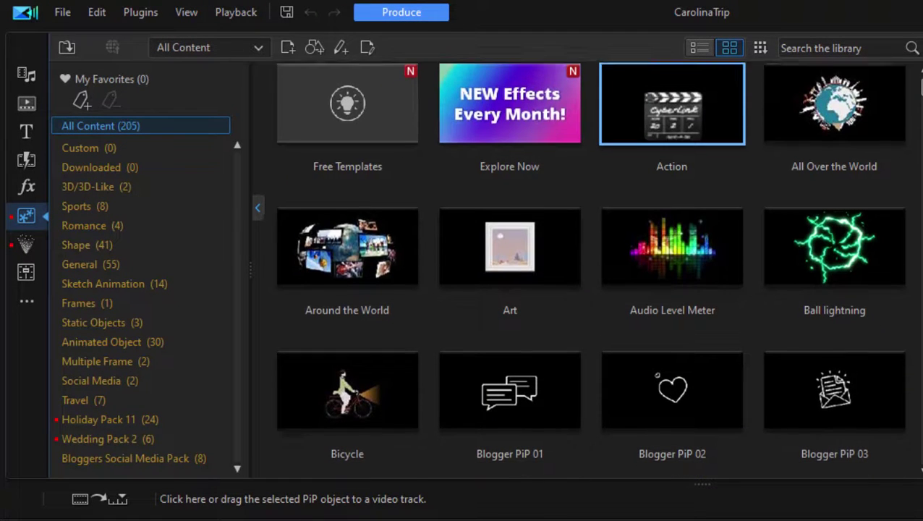
{"action": "scroll", "coordinate": [583, 260], "scroll_direction": "down", "scroll_amount": 15}
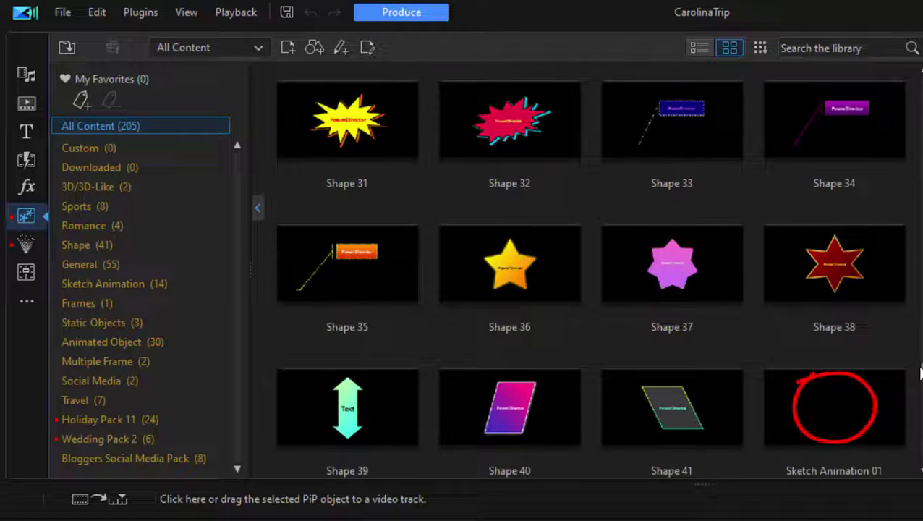
{"action": "mouse_move", "coordinate": [920, 372]}
{"action": "left_mouse_down"}
{"action": "mouse_move", "coordinate": [919, 405]}
{"action": "mouse_move", "coordinate": [920, 333]}
{"action": "mouse_move", "coordinate": [920, 365]}
{"action": "left_mouse_up"}
{"action": "scroll", "coordinate": [543, 293], "scroll_direction": "down", "scroll_amount": 3}
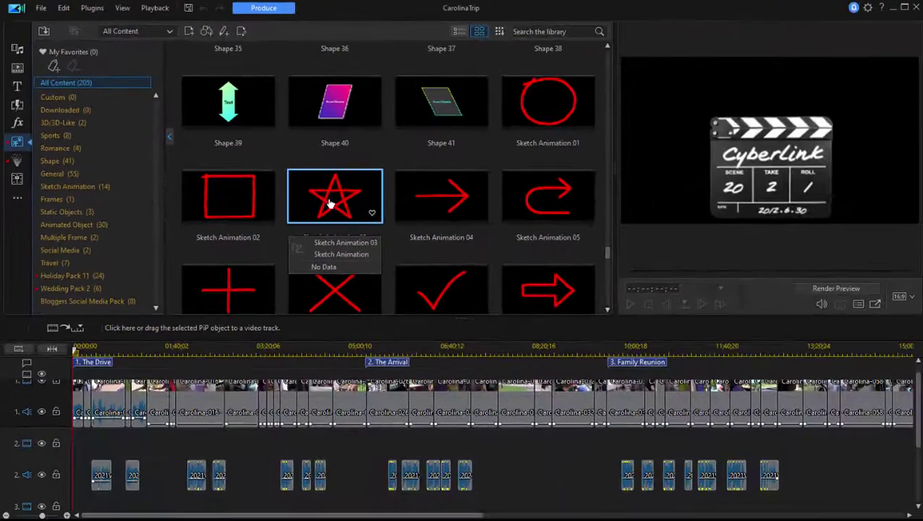
{"action": "left_click", "coordinate": [222, 198]}
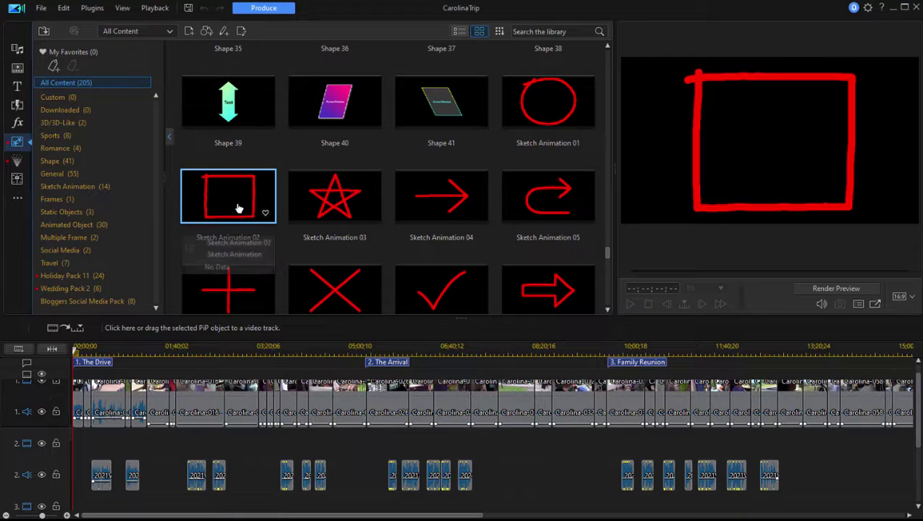
{"action": "left_click", "coordinate": [454, 203]}
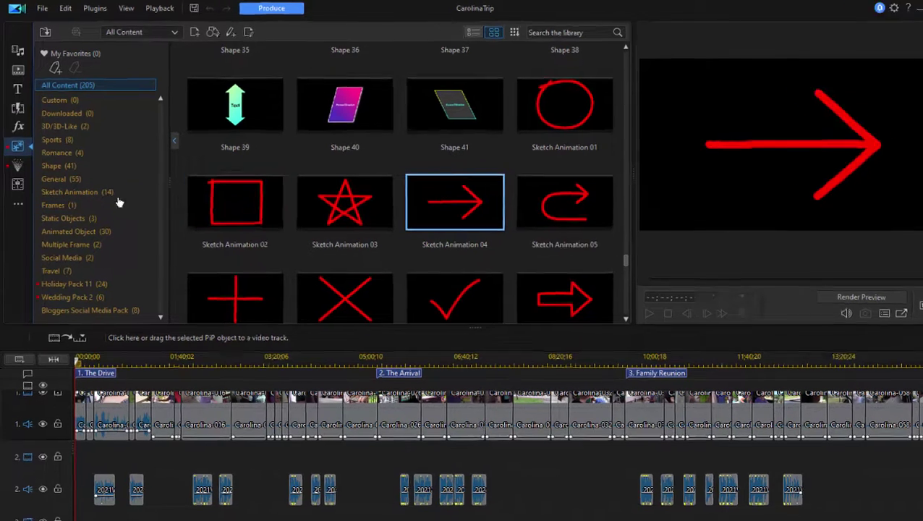
{"action": "left_click", "coordinate": [17, 160]}
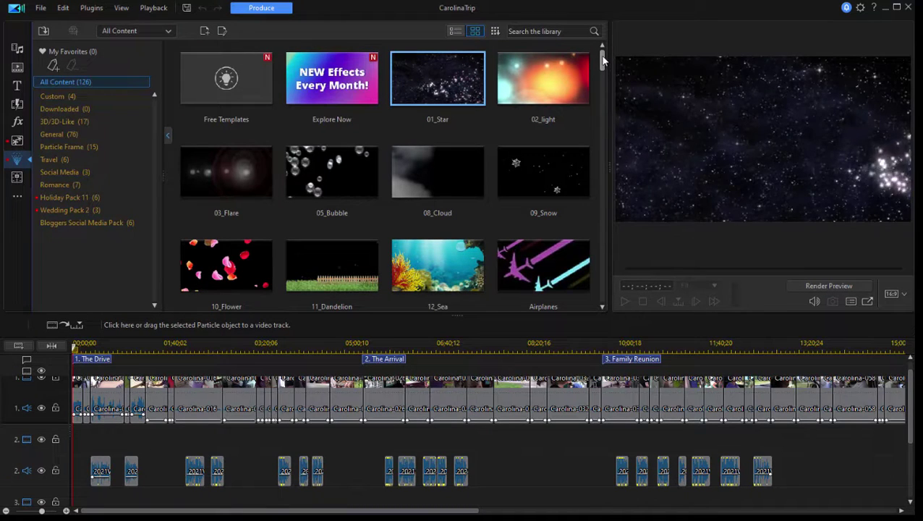
Step: Preview the 05_Bubble and Hail Storm particle effects, then switch to the Audio Mixing Room
{"action": "scroll", "coordinate": [603, 61], "scroll_direction": "down", "scroll_amount": 1}
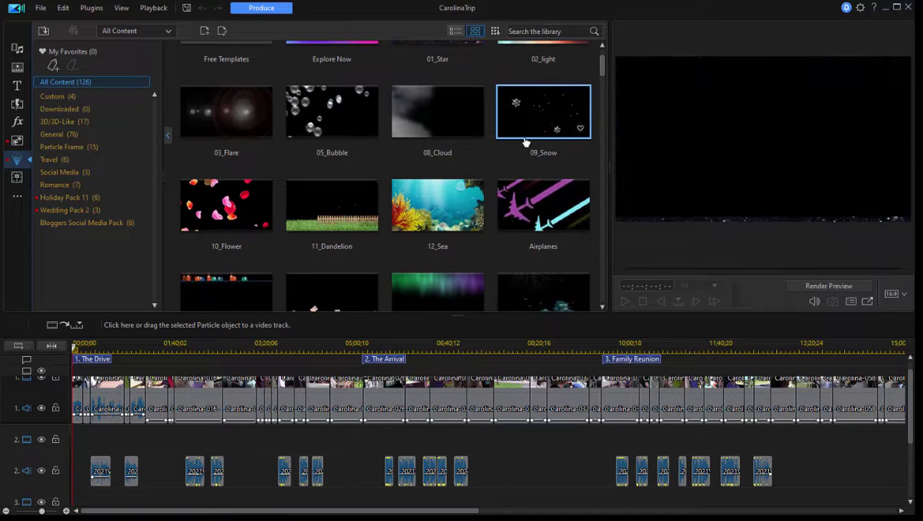
{"action": "left_click", "coordinate": [339, 123]}
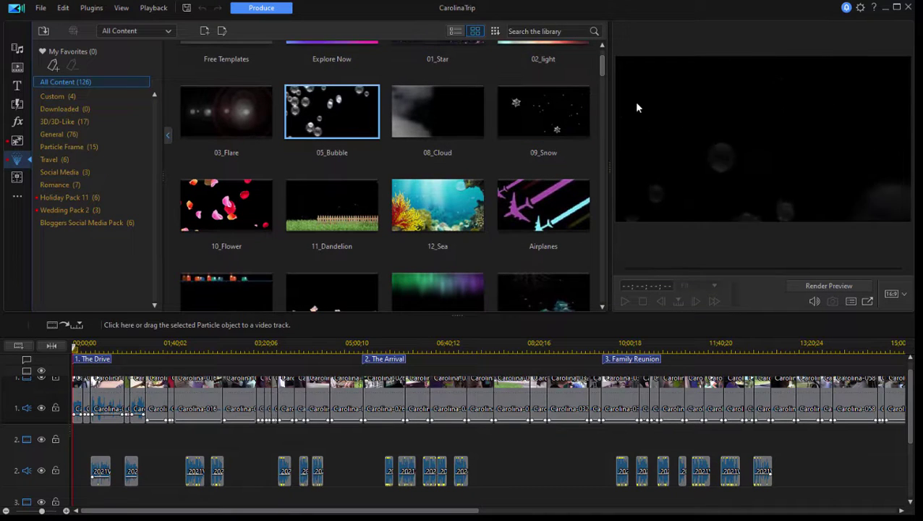
{"action": "left_click_drag", "start_coordinate": [601, 69], "coordinate": [610, 161]}
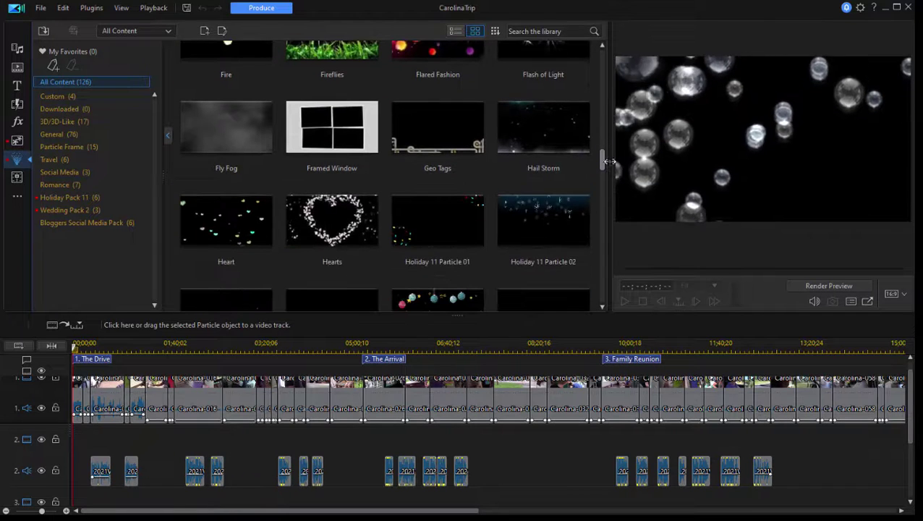
{"action": "left_click", "coordinate": [557, 137]}
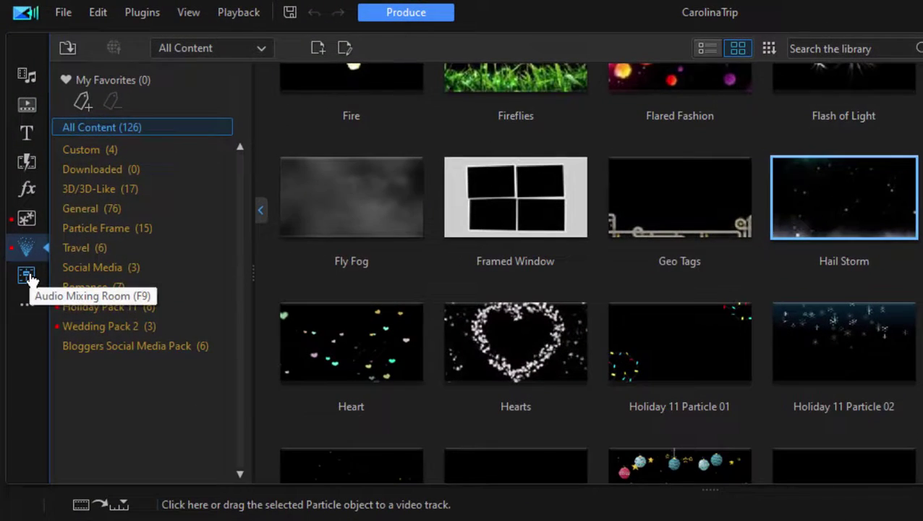
{"action": "left_click", "coordinate": [27, 275]}
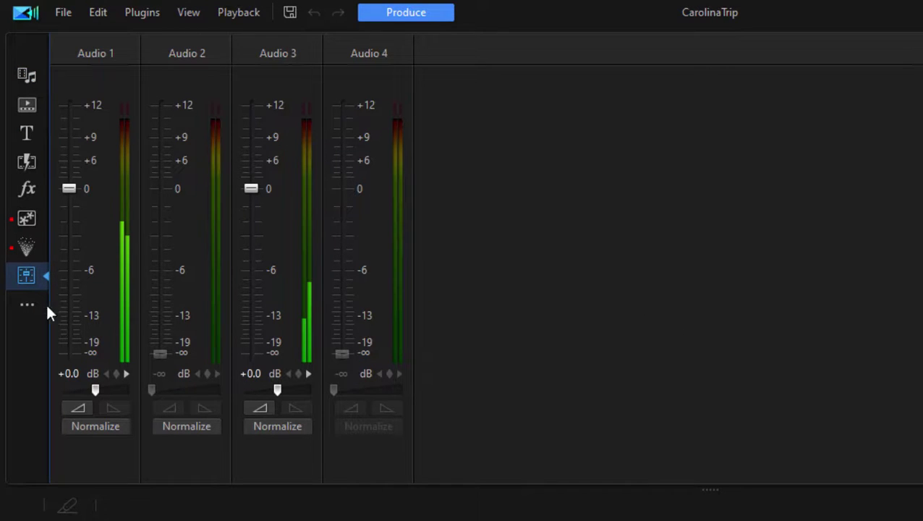
Step: View the extra rooms list, then return to the Media Room's project library
{"action": "left_click", "coordinate": [27, 306]}
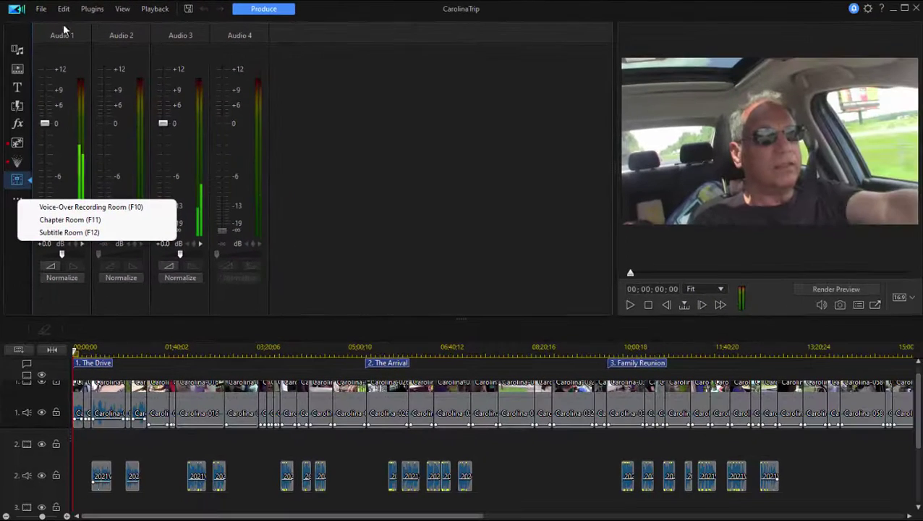
{"action": "left_click", "coordinate": [18, 52]}
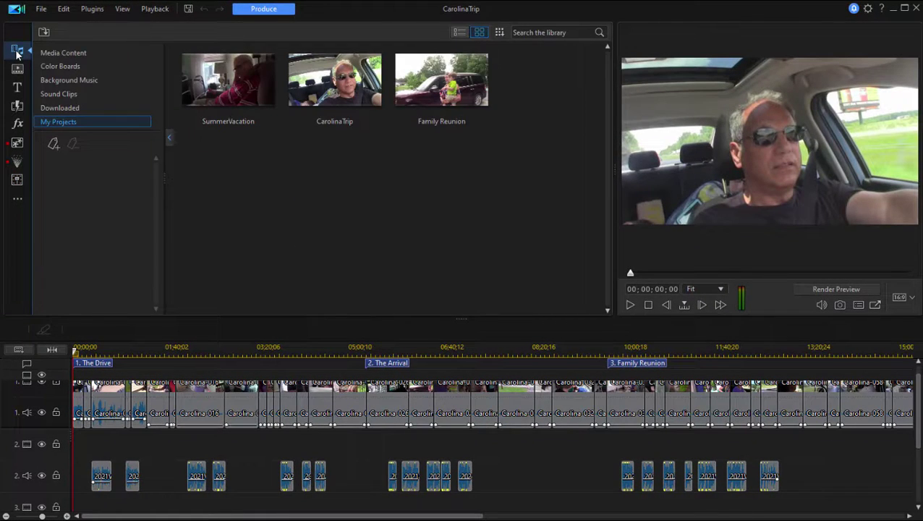